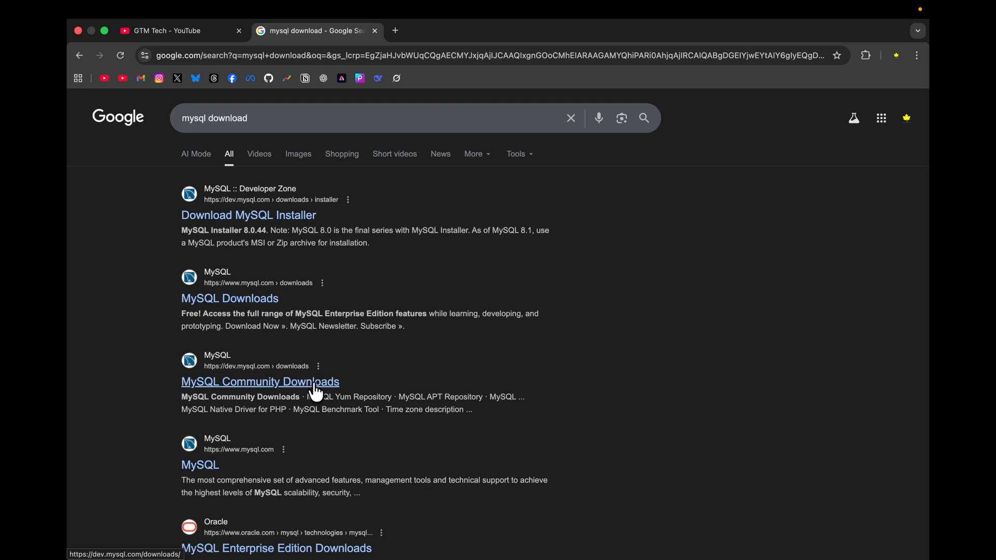
- Open the MySQL Community Server download page from MySQL Community Downloads and select version 9.5.0 Innovation
left_click(315, 385)
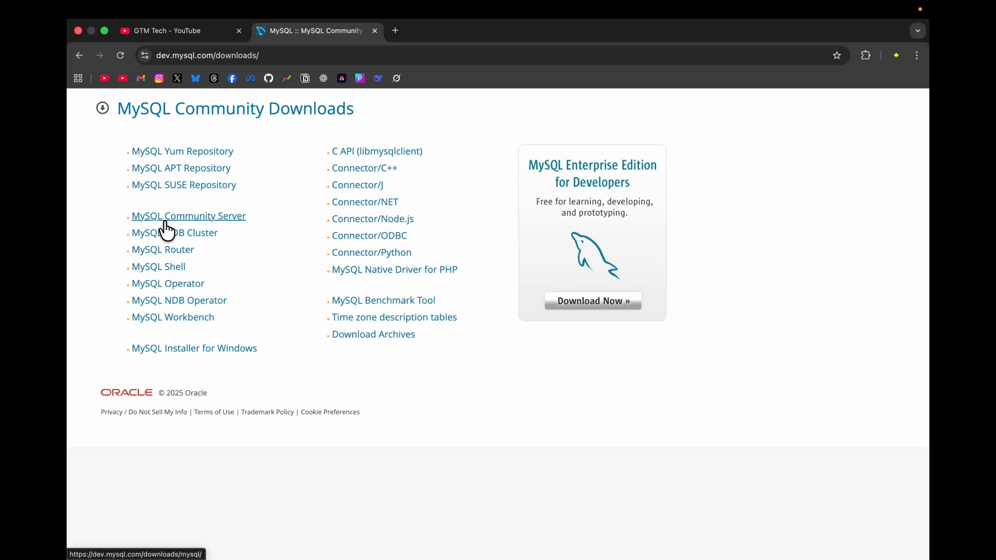
left_click(220, 218)
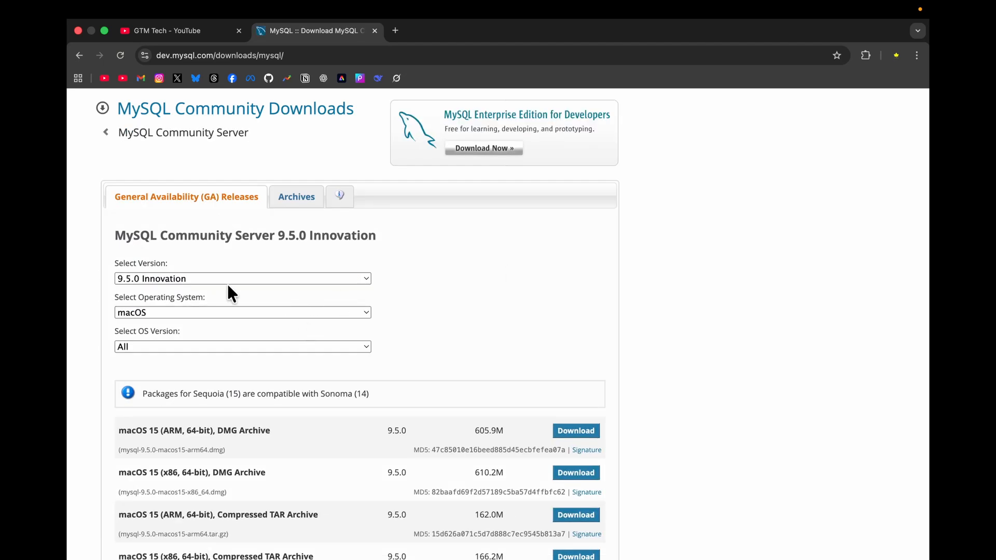
left_click(355, 278)
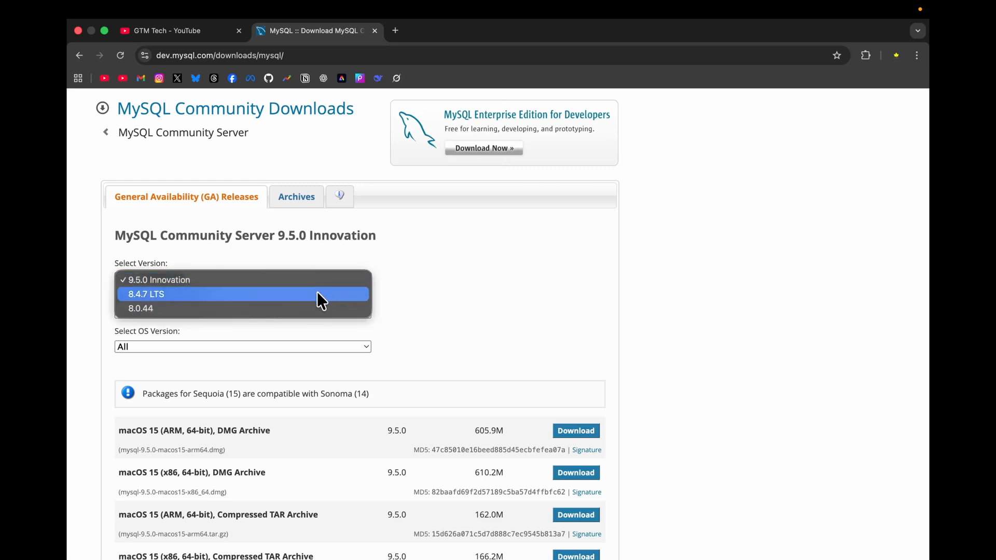
left_click(442, 286)
left_click(341, 274)
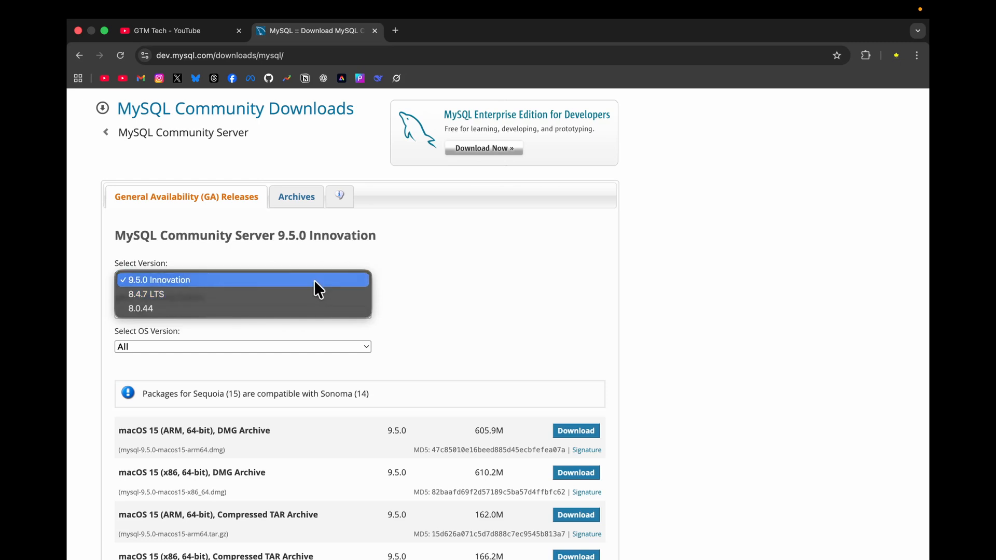
left_click(314, 280)
scroll(573, 369, "down", 2)
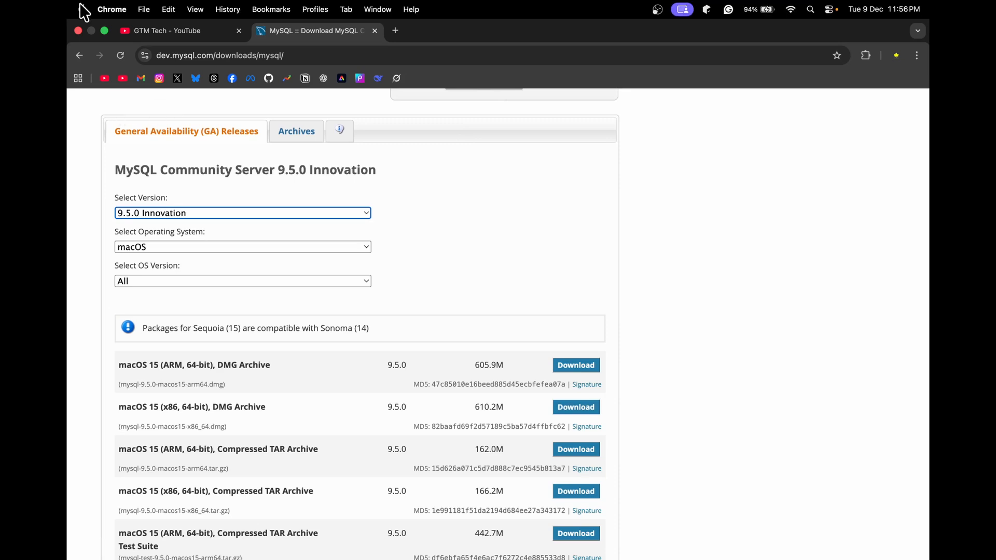
- Check the Mac's chip type in its system information, and close that window
left_click(81, 8)
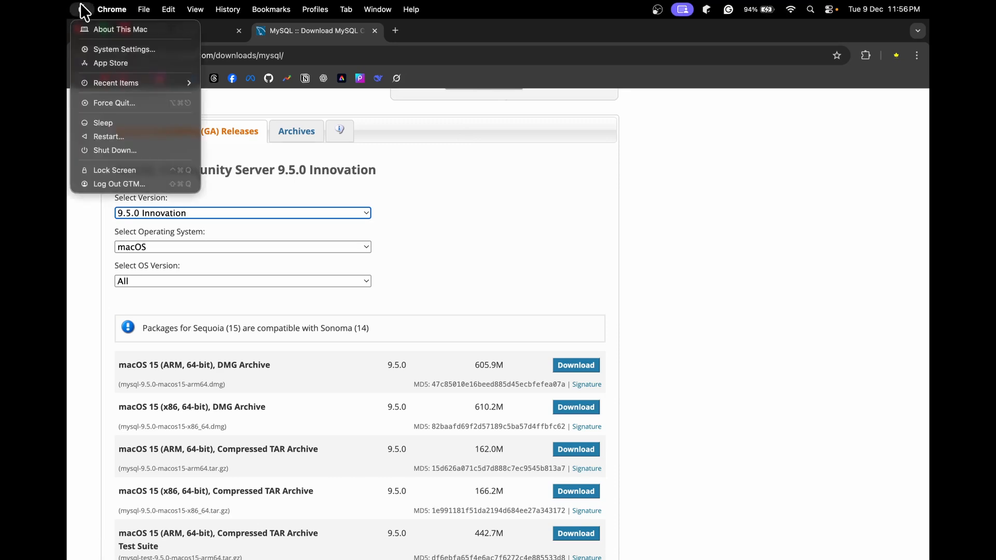
left_click(87, 29)
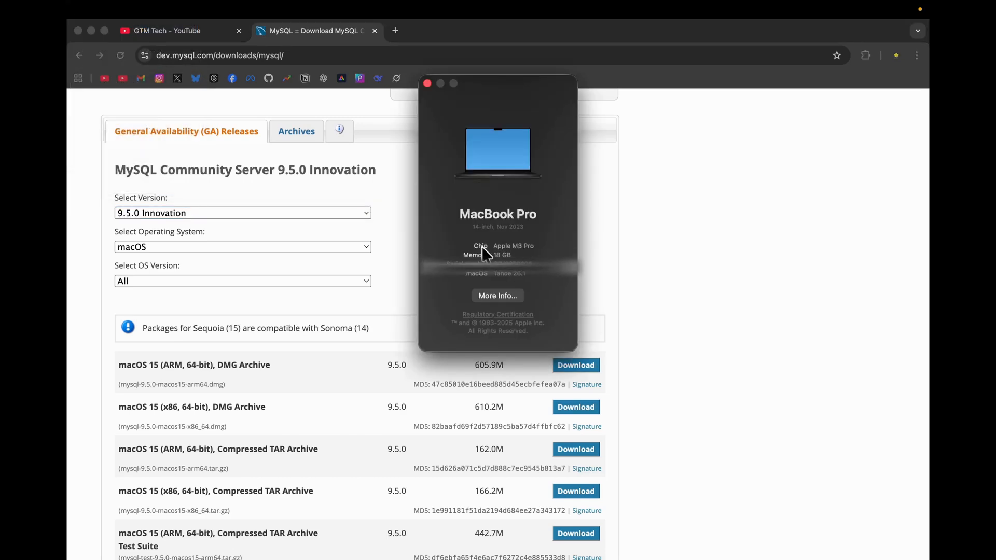
left_click(427, 83)
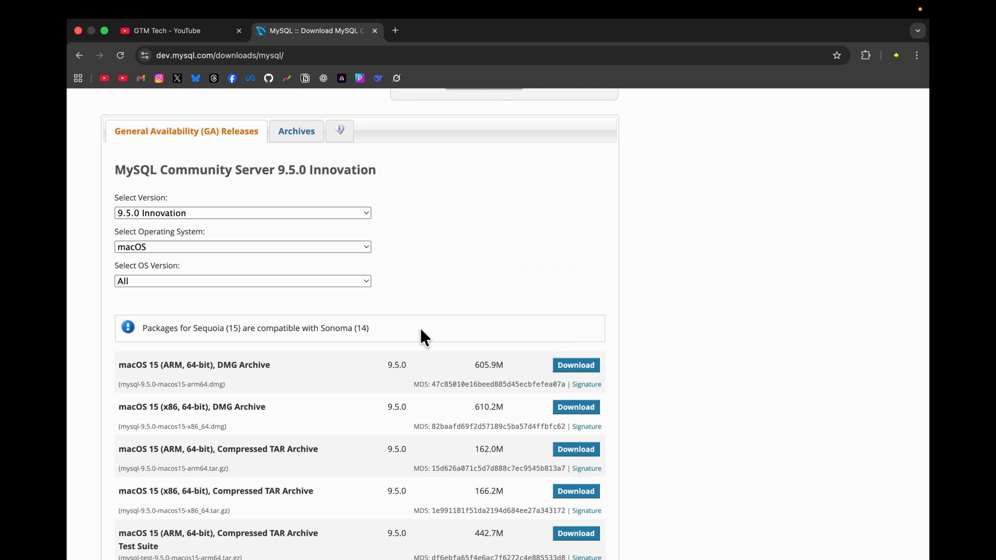
- Download the macOS 15 (ARM, 64-bit) DMG Archive without logging in to an Oracle account
left_click(574, 366)
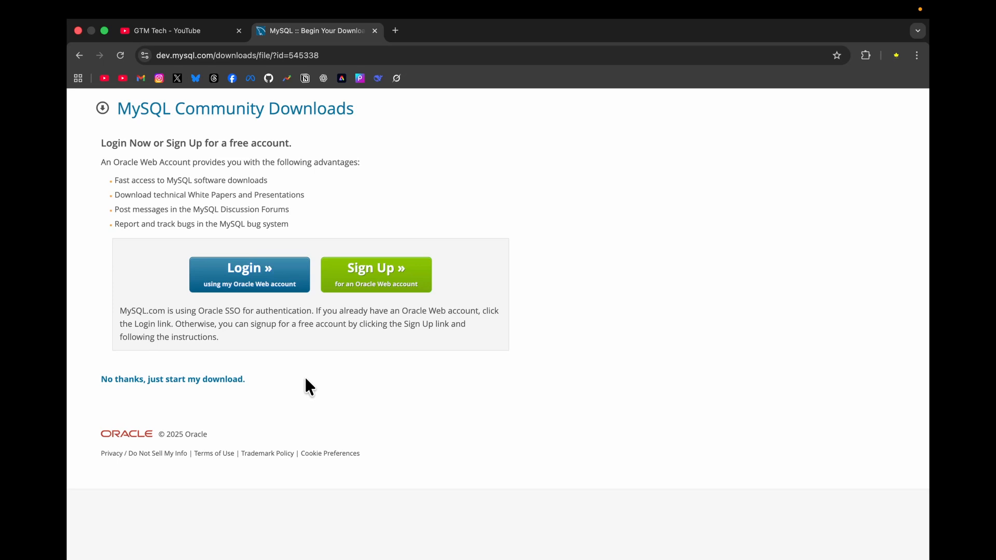
left_click(134, 384)
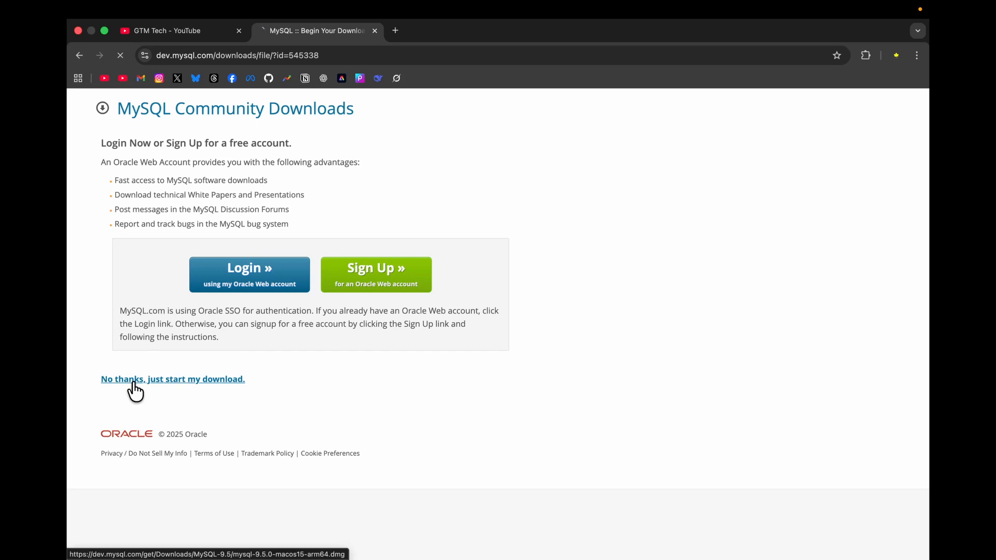
left_click(879, 57)
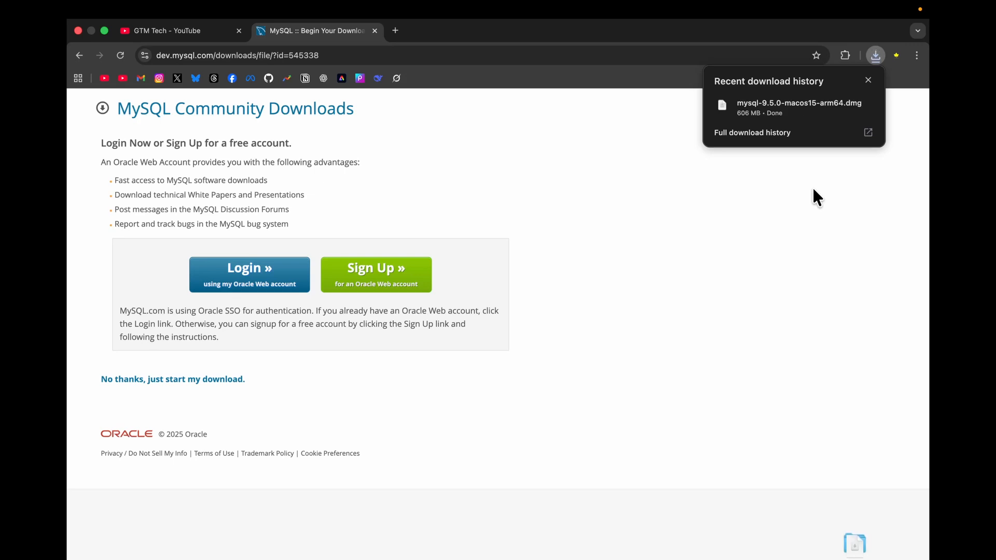
- Open the downloaded mysql-9.5.0-macos15-arm64.dmg and launch its package installer, allowing the compatibility check to run
left_click(820, 106)
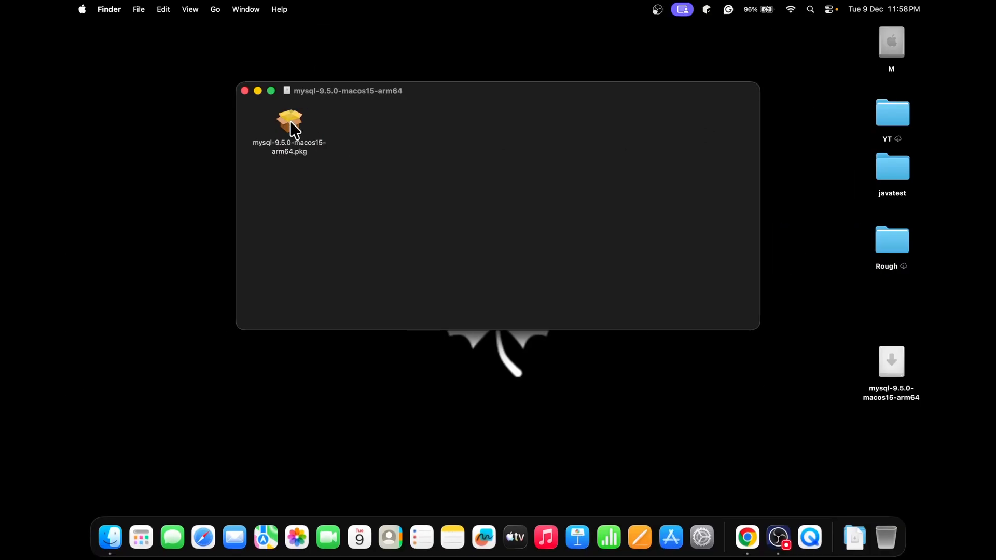
double_click(290, 120)
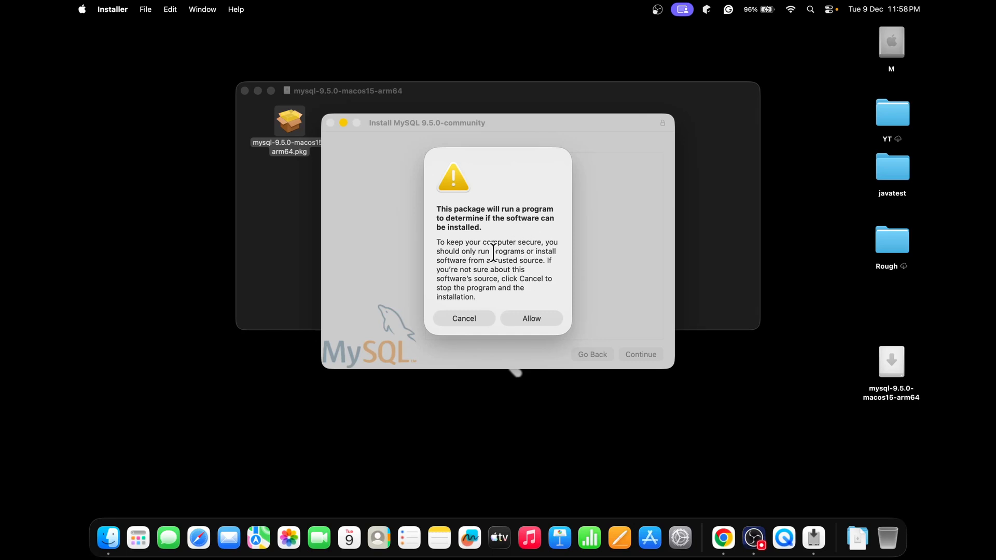
left_click(538, 317)
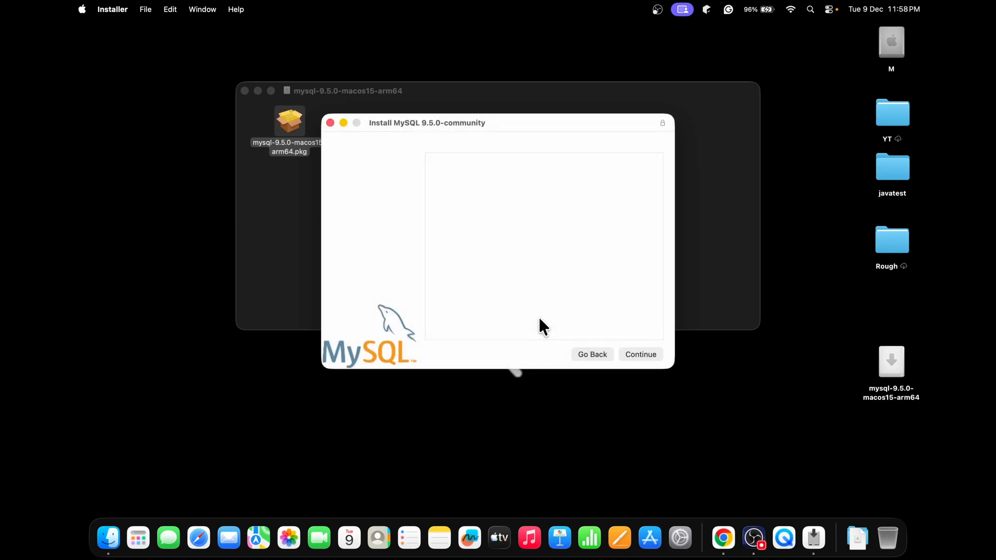
- Proceed past the installer's introduction and agree to the software licence agreement
left_click(654, 352)
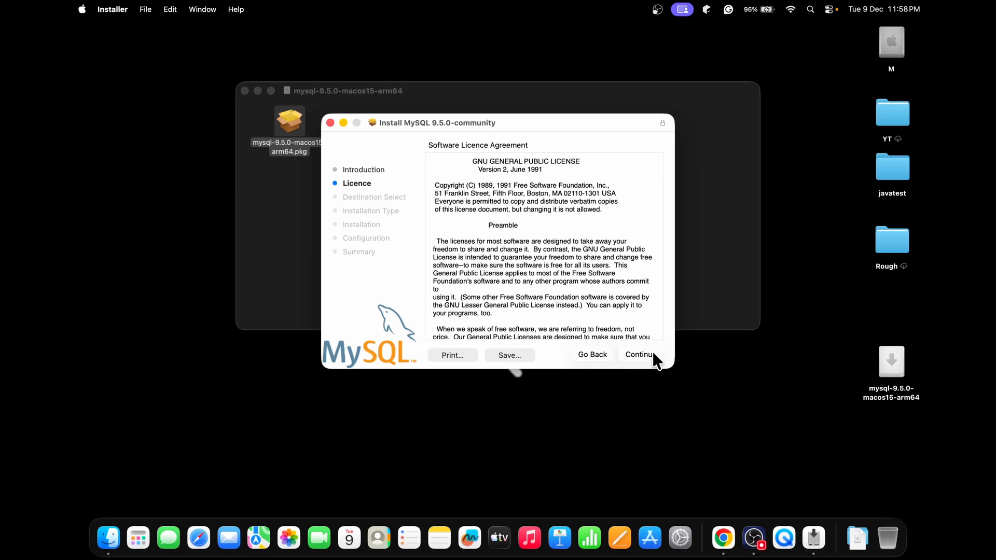
left_click(652, 353)
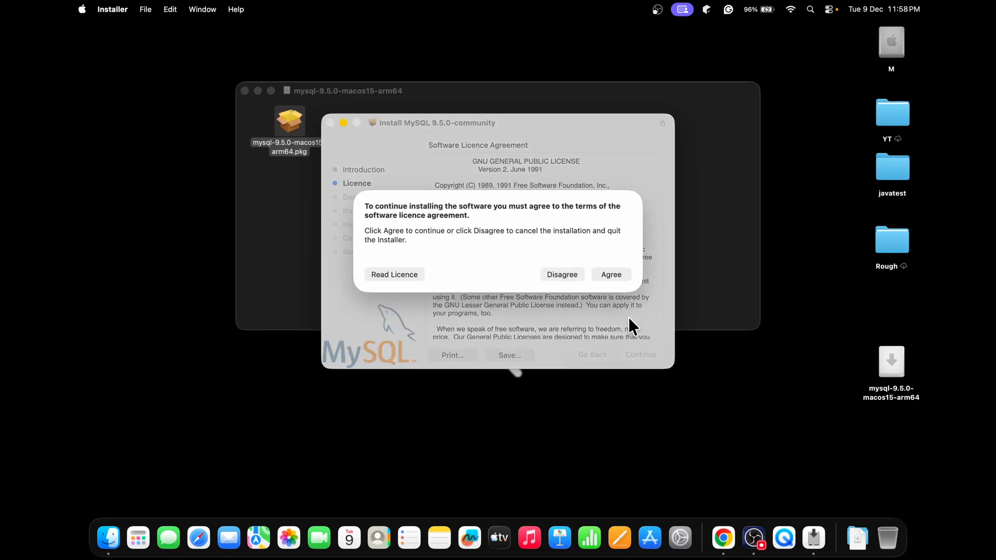
left_click(614, 273)
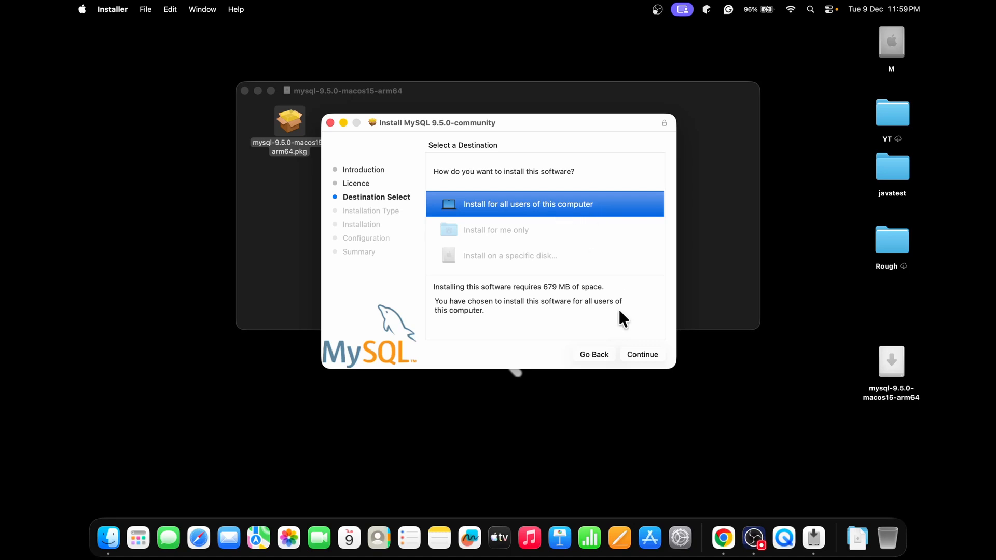
- Start the standard installation for all users of the computer and authorise it with the Mac account password
left_click(652, 355)
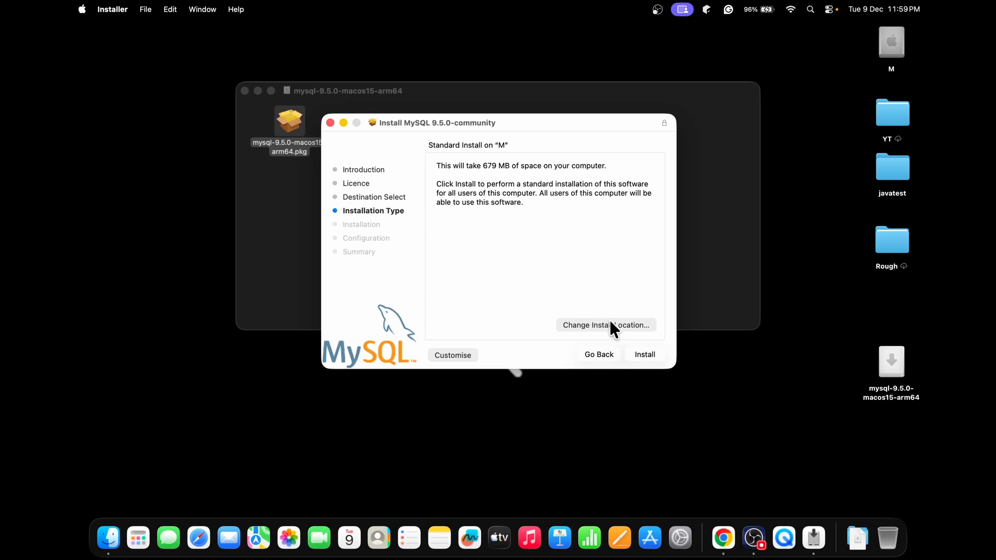
left_click(646, 353)
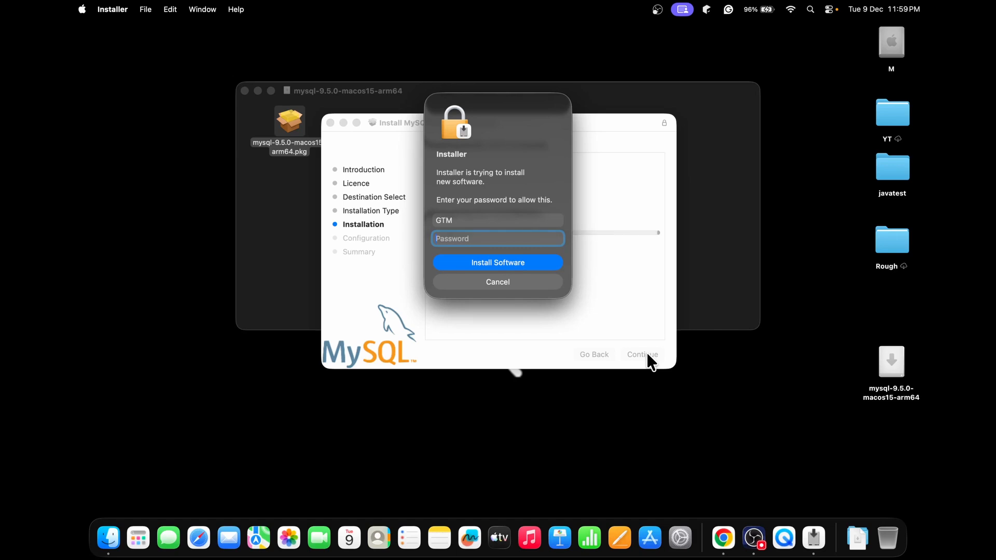
type("••••")
key("Return")
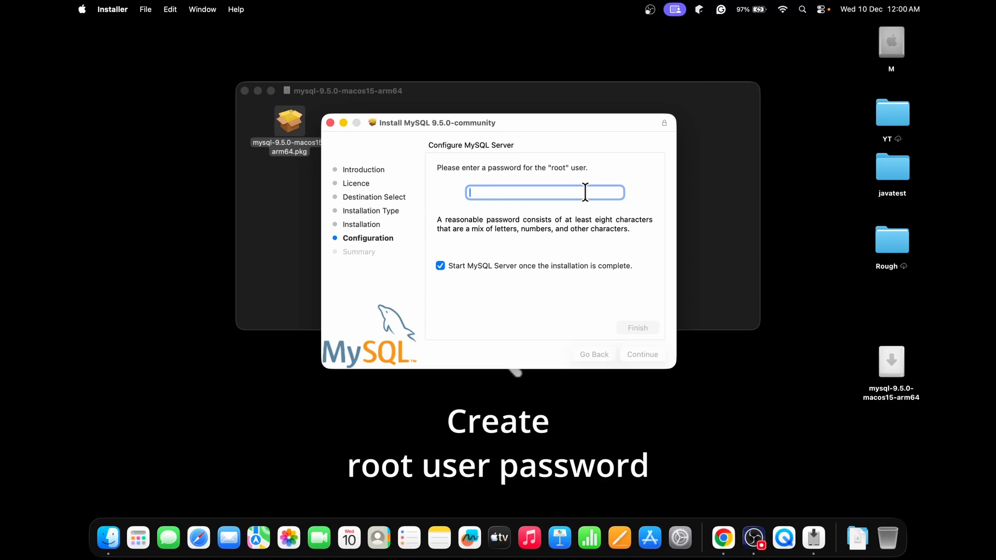
- Set a password for the MySQL root user and finish the server configuration, authorising it with the Mac account password
type("••••••")
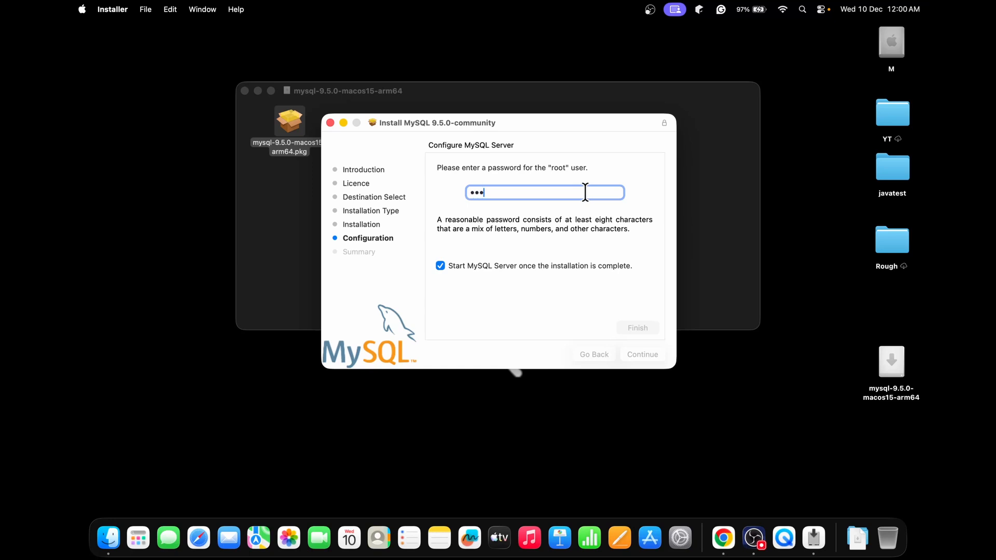
type("••")
left_click(626, 327)
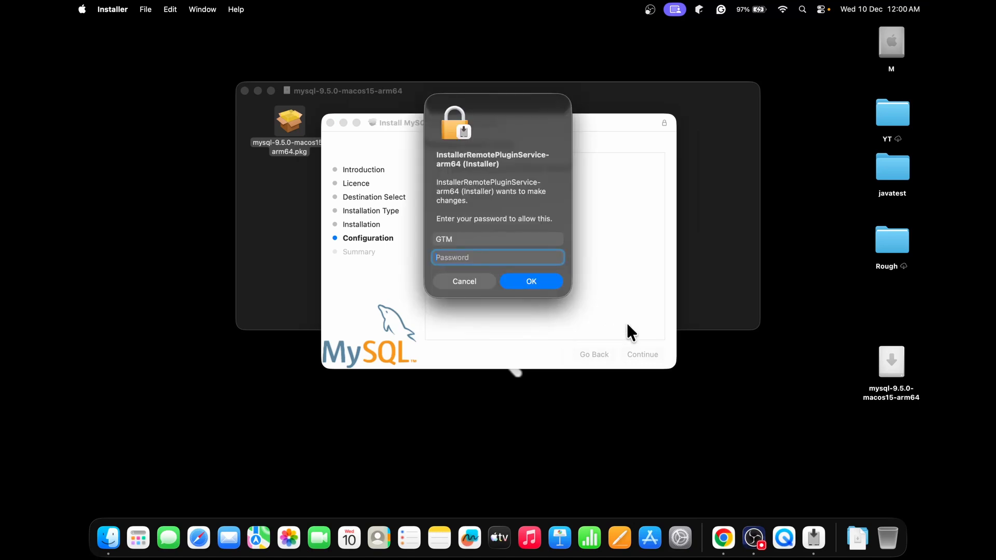
type("••••••")
key("Return")
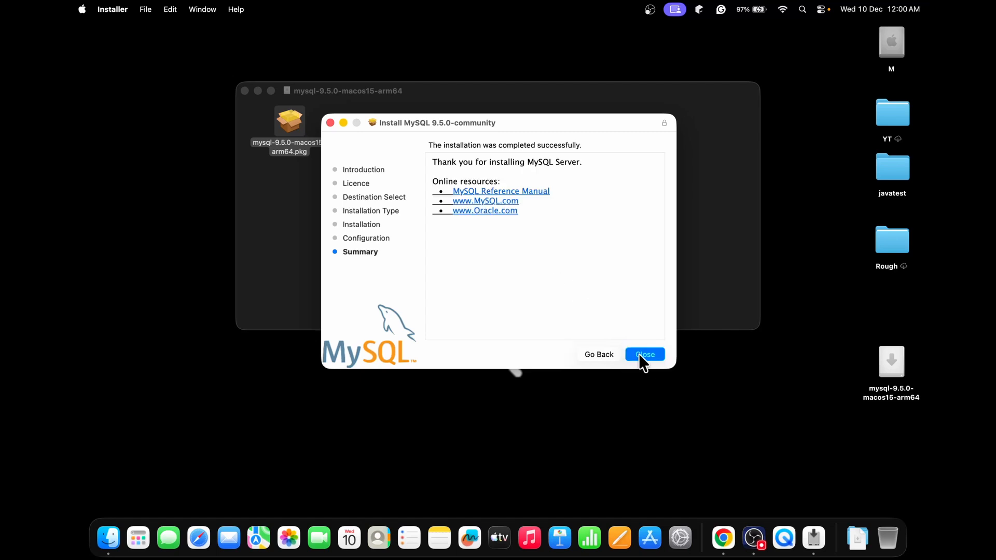
- Close the MySQL installer and move its package to the Bin
left_click(643, 355)
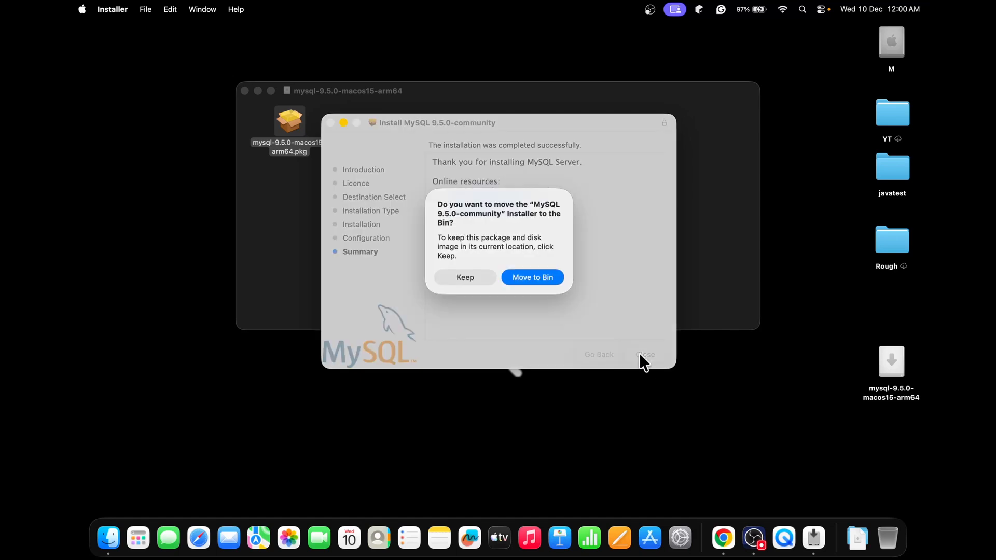
left_click(533, 278)
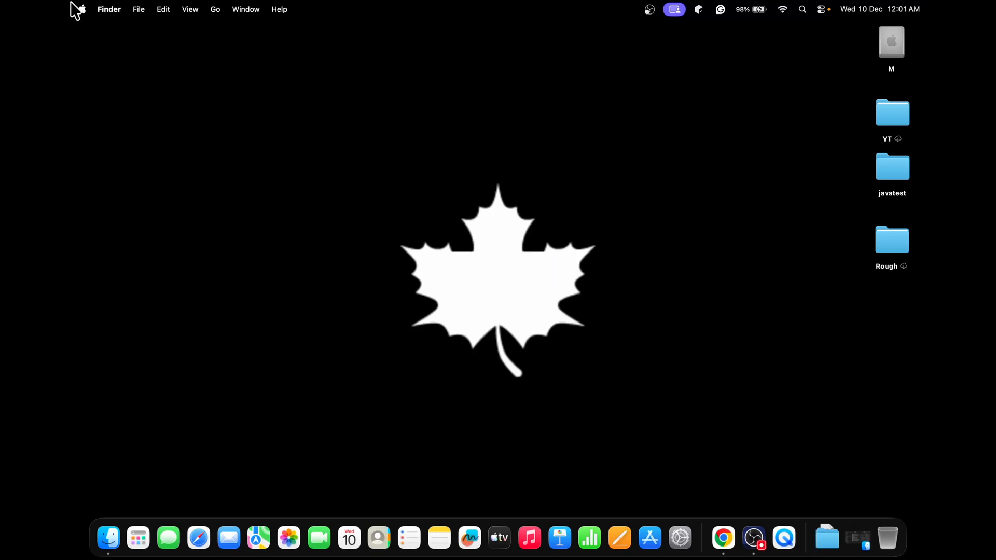
- In System Settings, stop MySQL from starting when the computer starts up, authorise with the account password, and minimise the window
left_click(82, 9)
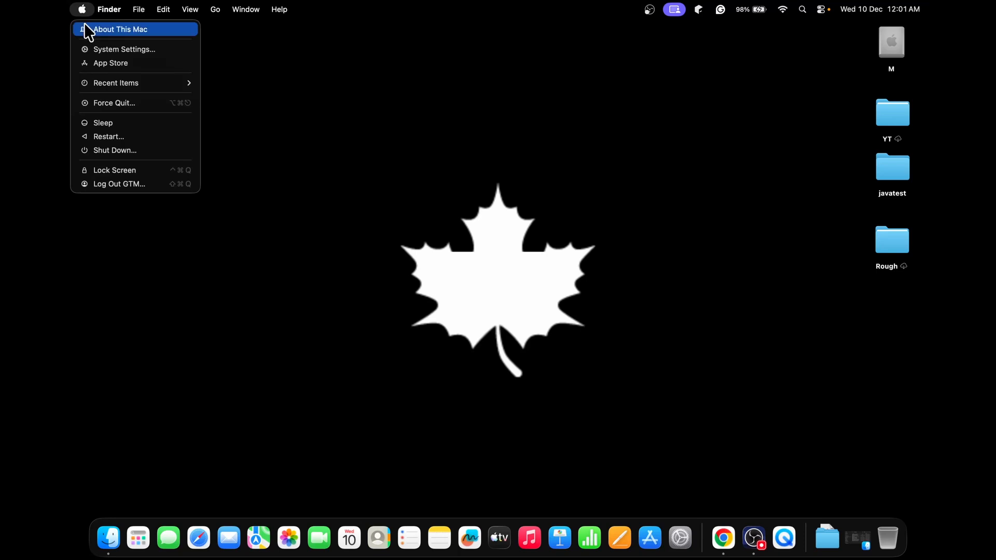
left_click(98, 48)
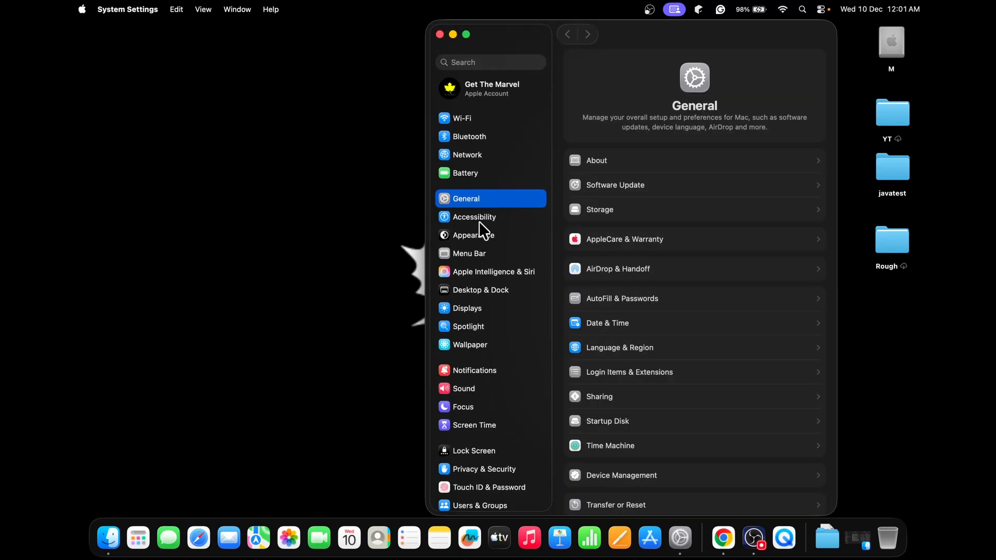
scroll(478, 221, "down", 5)
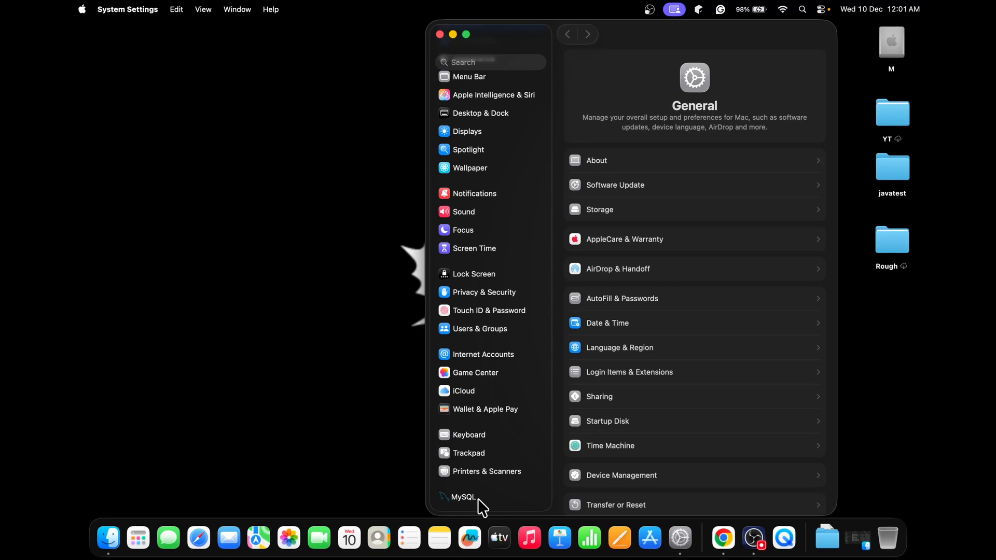
left_click(466, 498)
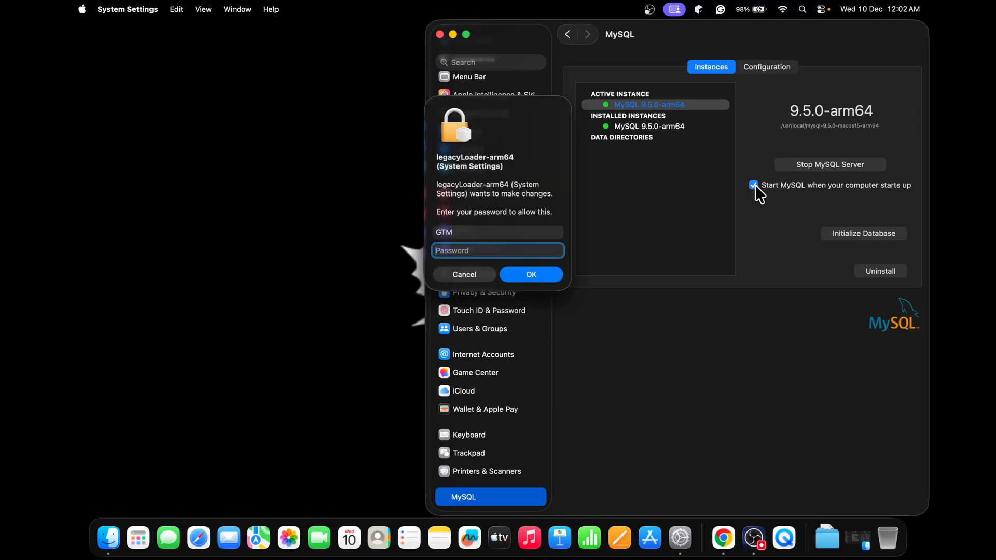
type("•••")
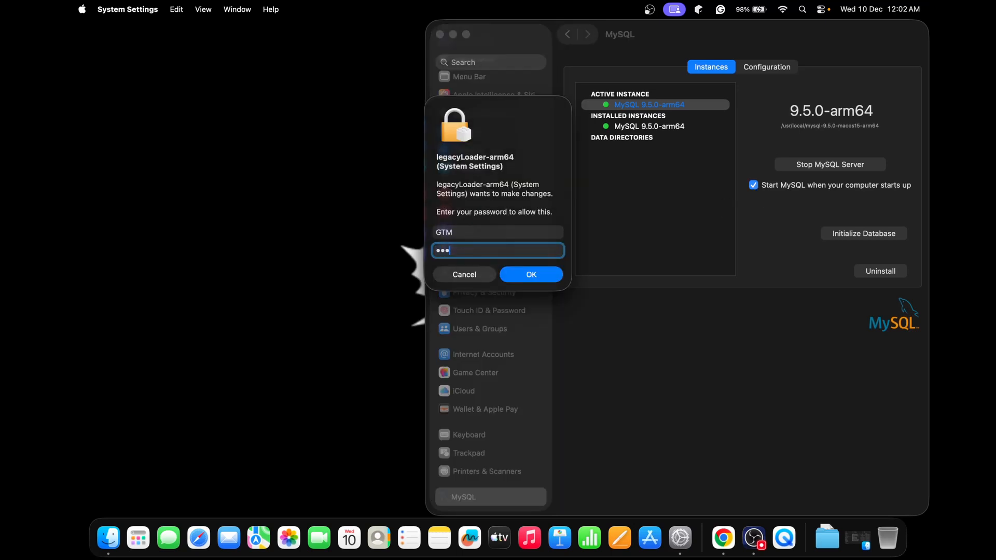
key("Return")
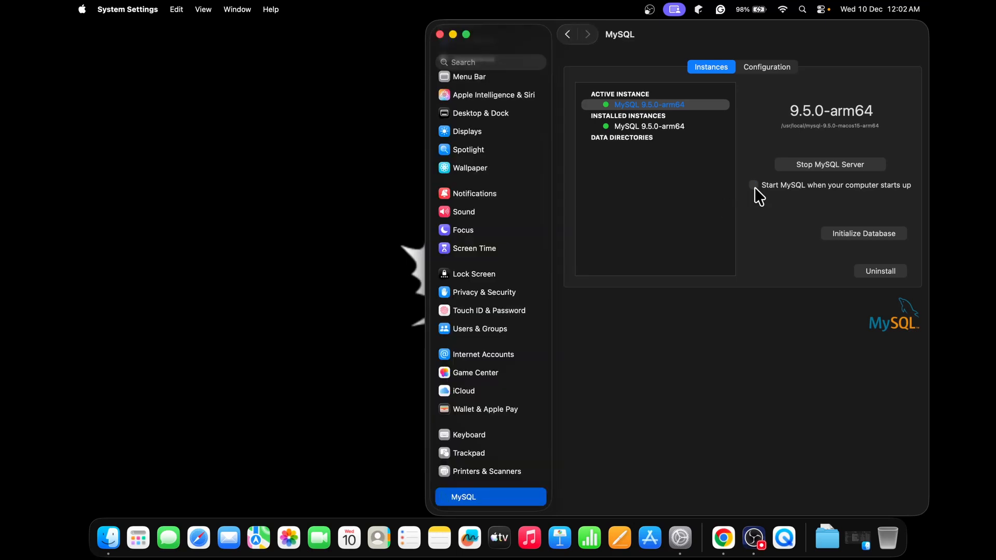
left_click(450, 34)
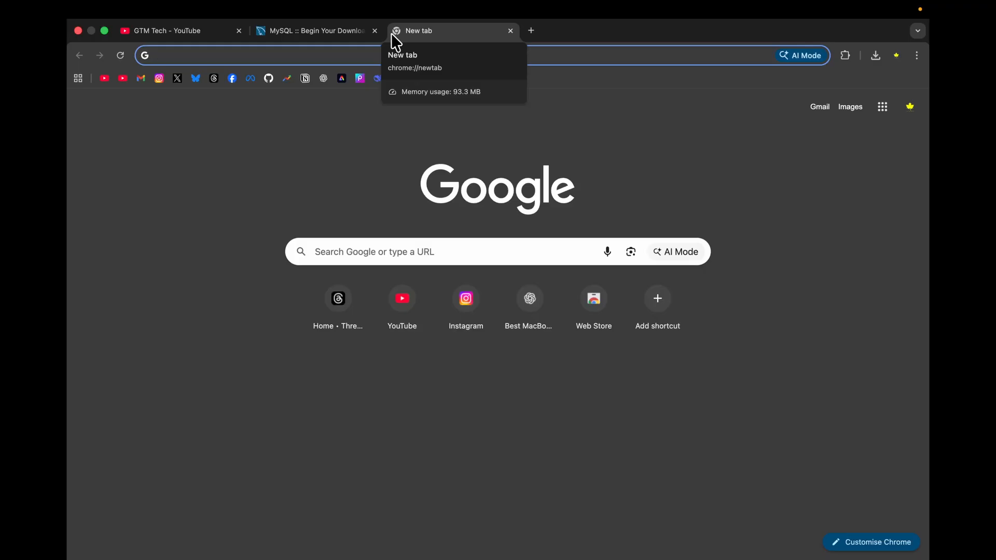
- Search the web for "mysql workbench", open the MySQL Workbench product page and go to the site's downloads page
type("mysql workbench")
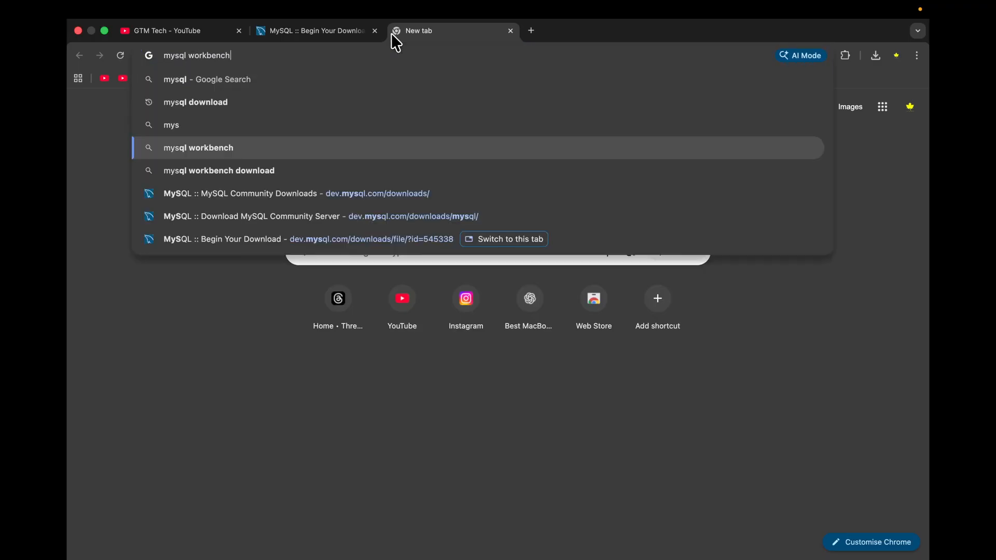
key("Return")
left_click(227, 215)
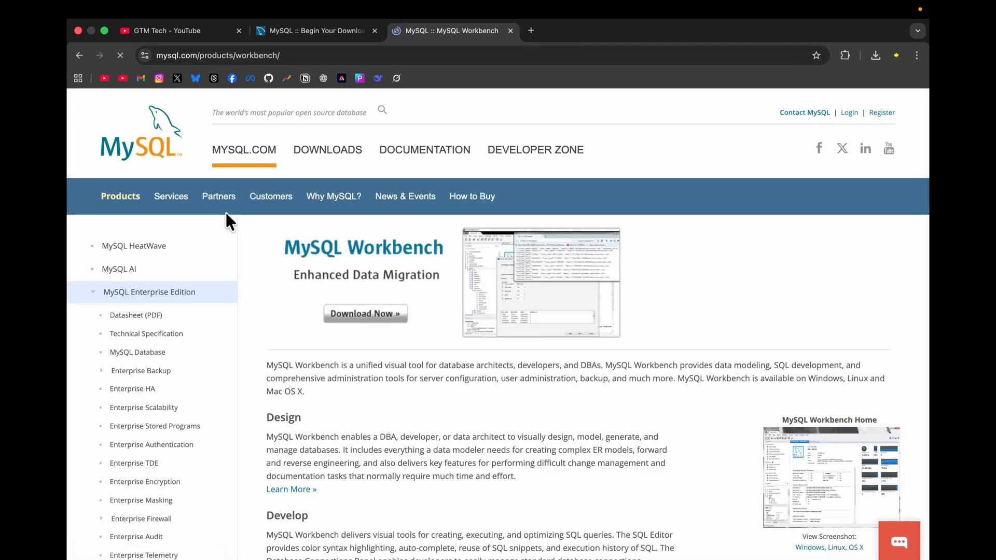
left_click(332, 155)
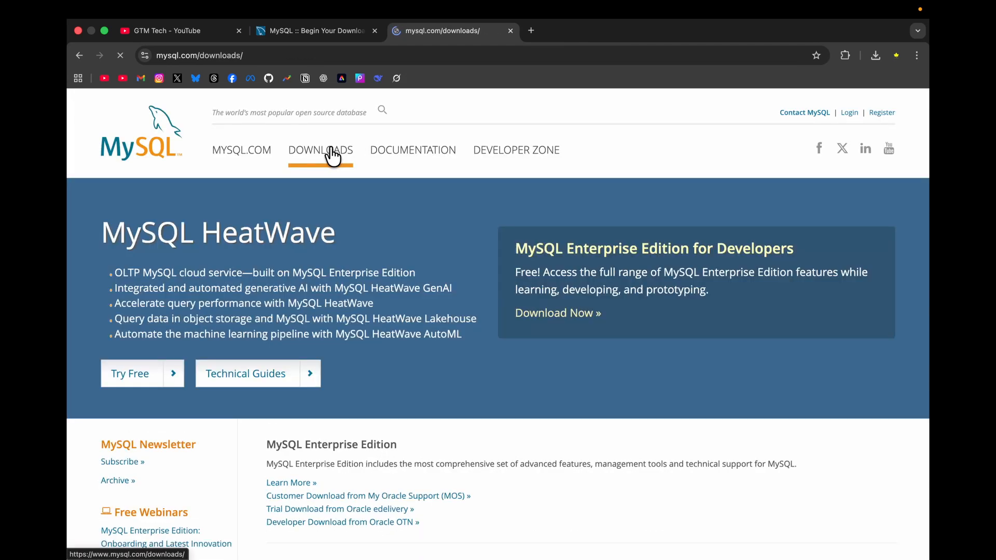
- Find MySQL Workbench 8.0.45 under MySQL Community (GPL) Downloads and download the macOS ARM 64-bit DMG without signing in
scroll(406, 327, "down", 5)
scroll(406, 327, "down", 6)
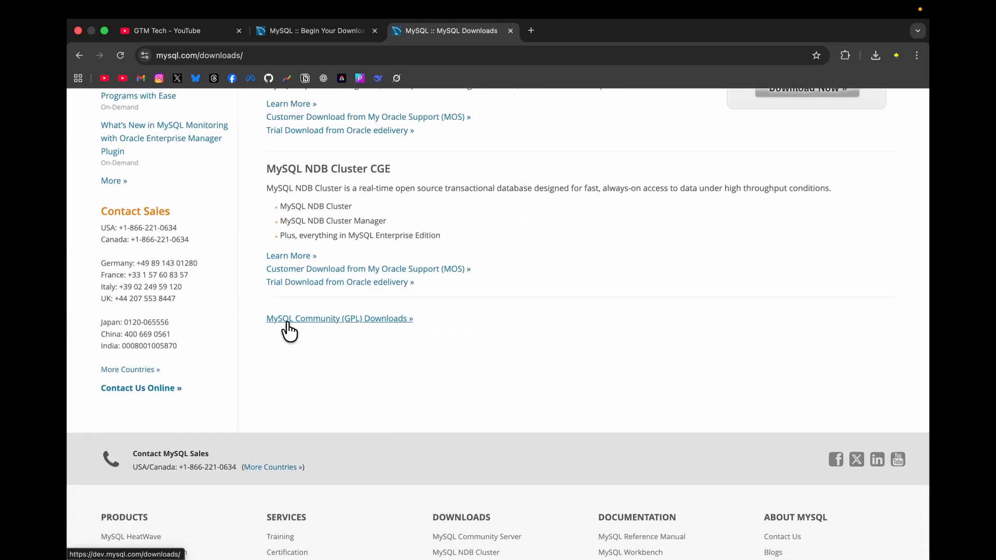
left_click(354, 323)
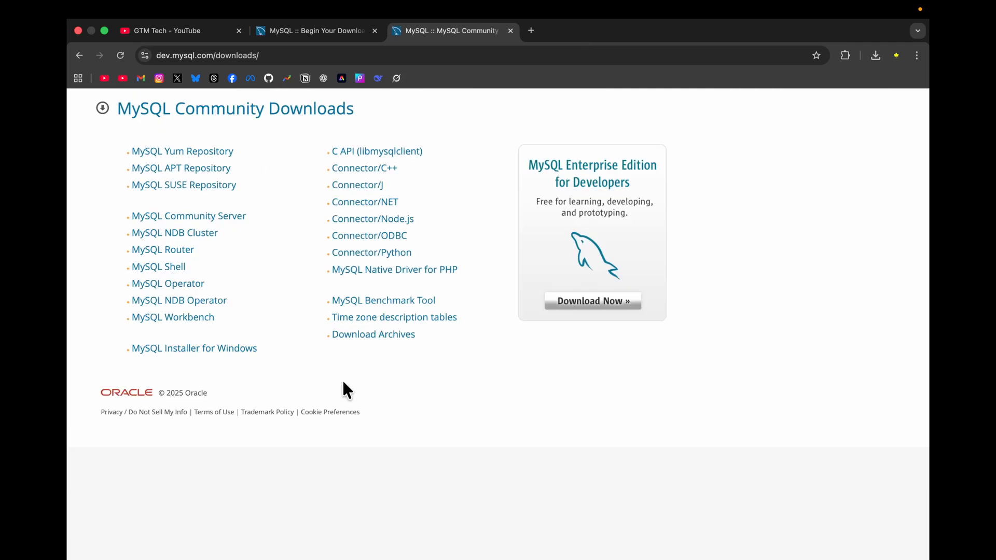
left_click(171, 318)
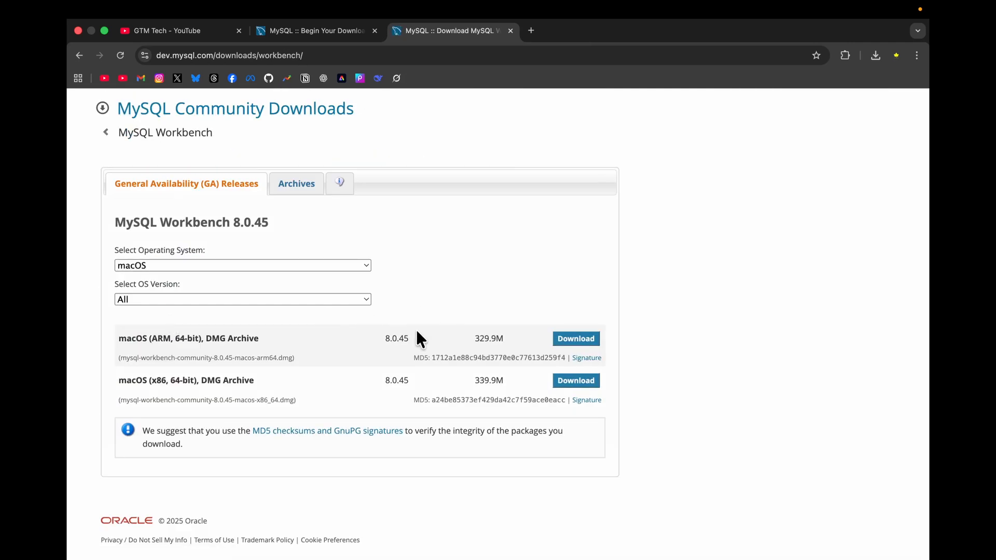
left_click(581, 342)
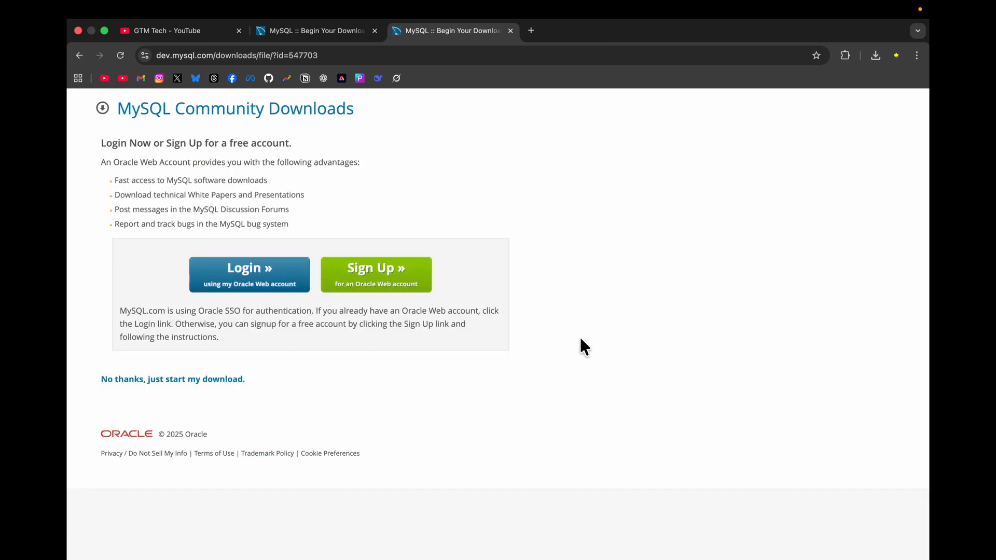
left_click(187, 384)
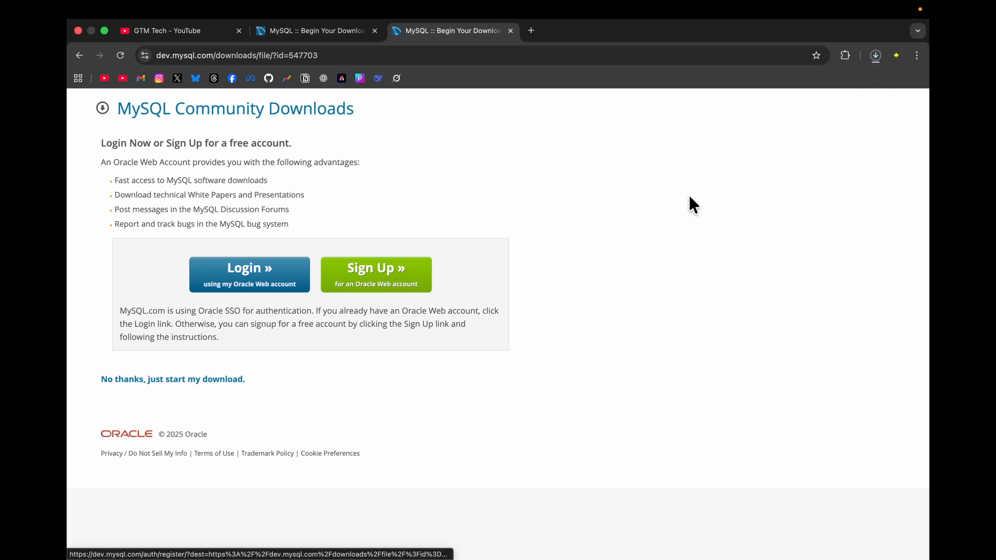
- Open the downloaded mysql-workbench-community-8.0.45-macos-arm64.dmg and copy MySQLWorkbench.app into the Applications folder
left_click(875, 55)
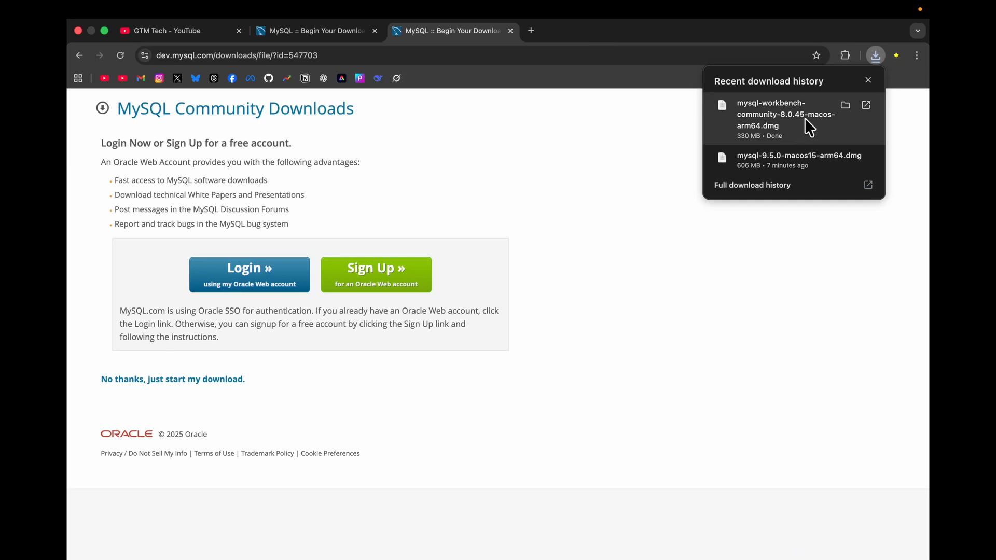
left_click(804, 118)
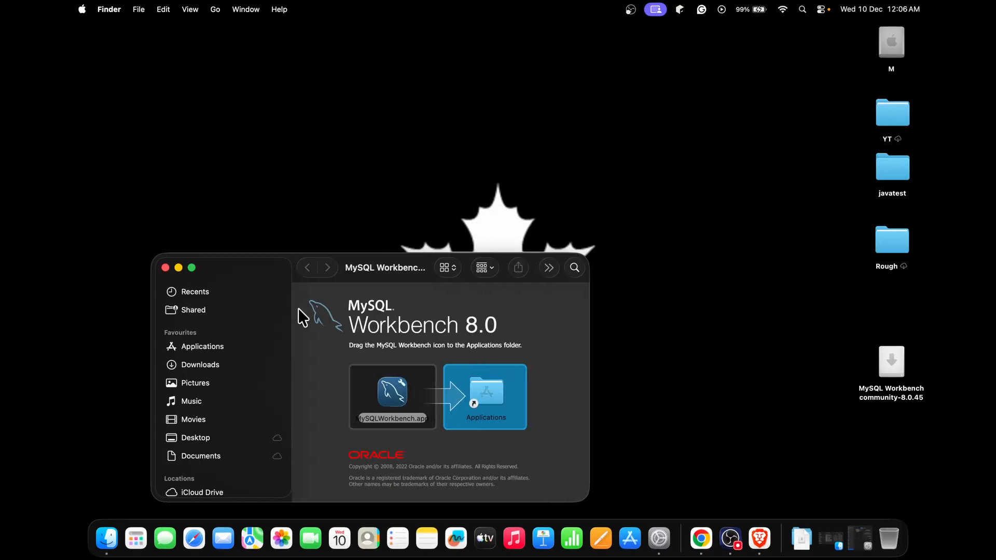
left_click_drag(393, 384, 481, 388)
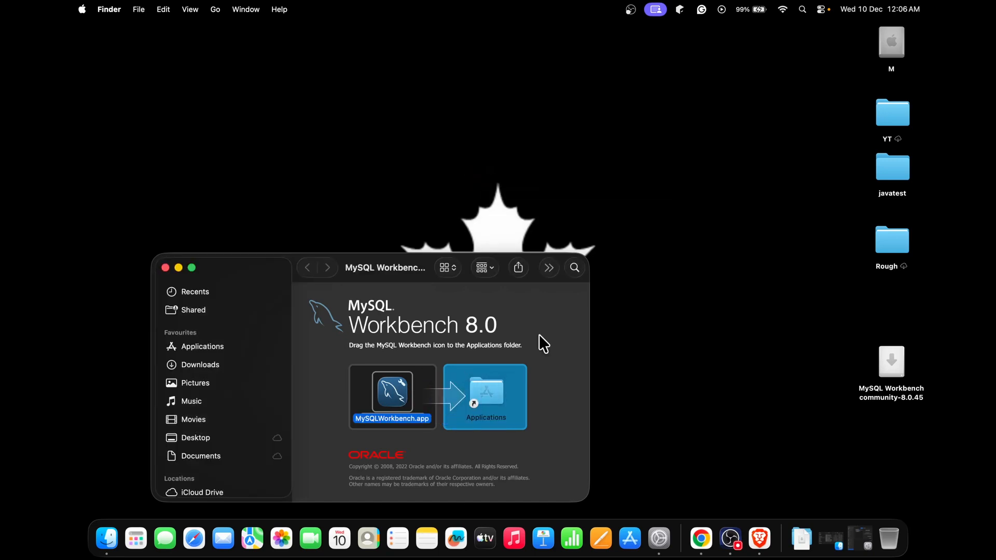
- Launch MySQL Workbench from the installed applications, allow the downloaded app to open, and make its window full screen
key("F11")
left_click(136, 542)
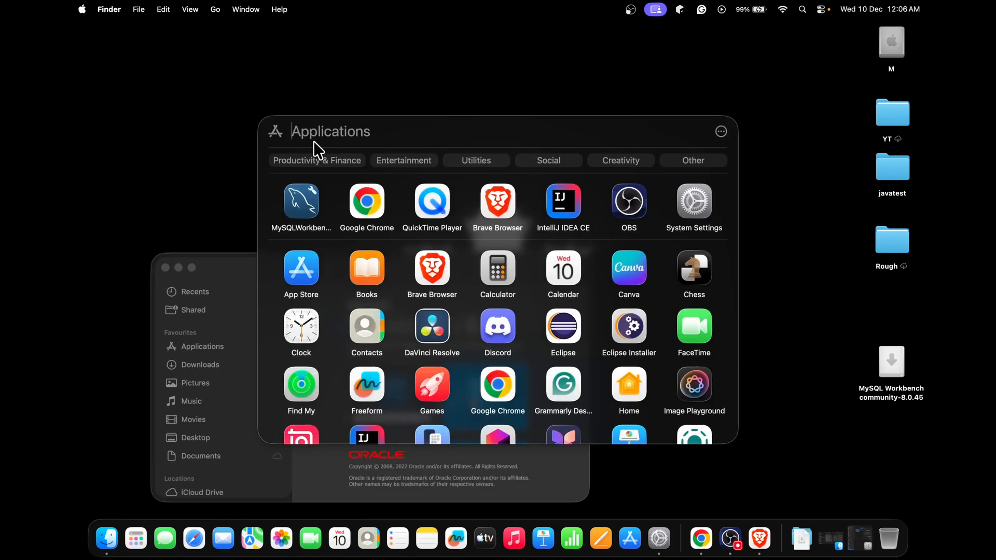
left_click(298, 210)
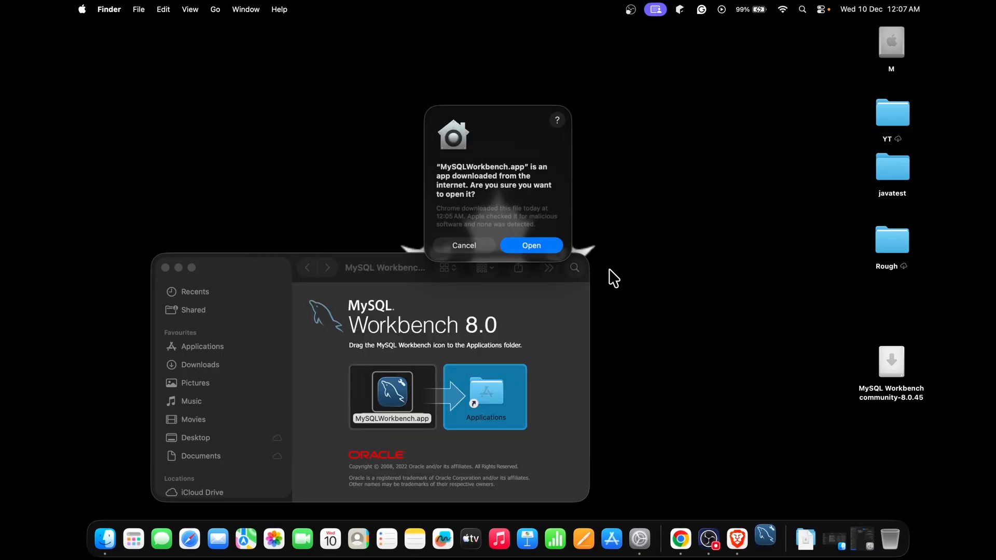
left_click(531, 245)
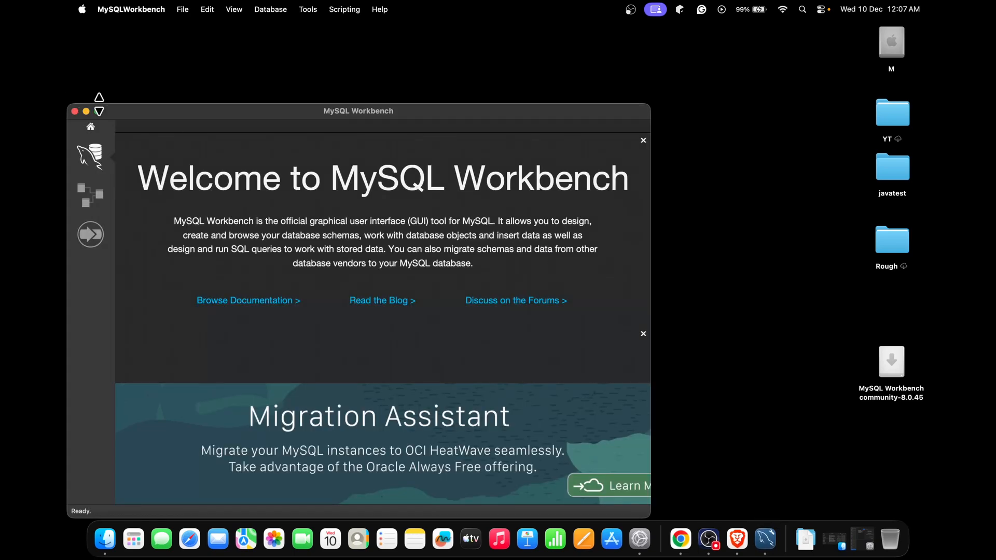
left_click(98, 111)
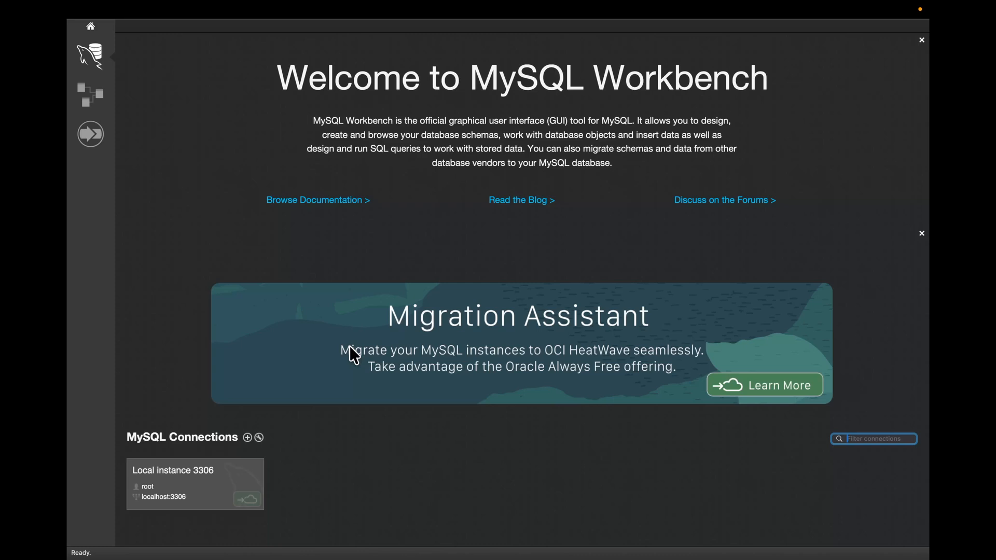
- Connect to Local instance 3306 by entering the root user's password, and continue past the compatibility warning
left_click(207, 478)
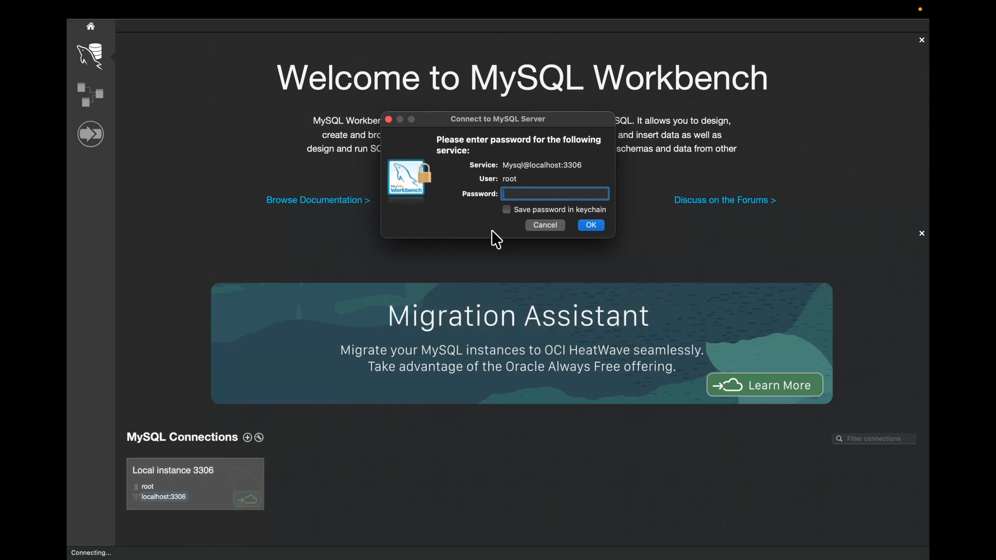
type("•")
left_click(598, 225)
left_click(588, 299)
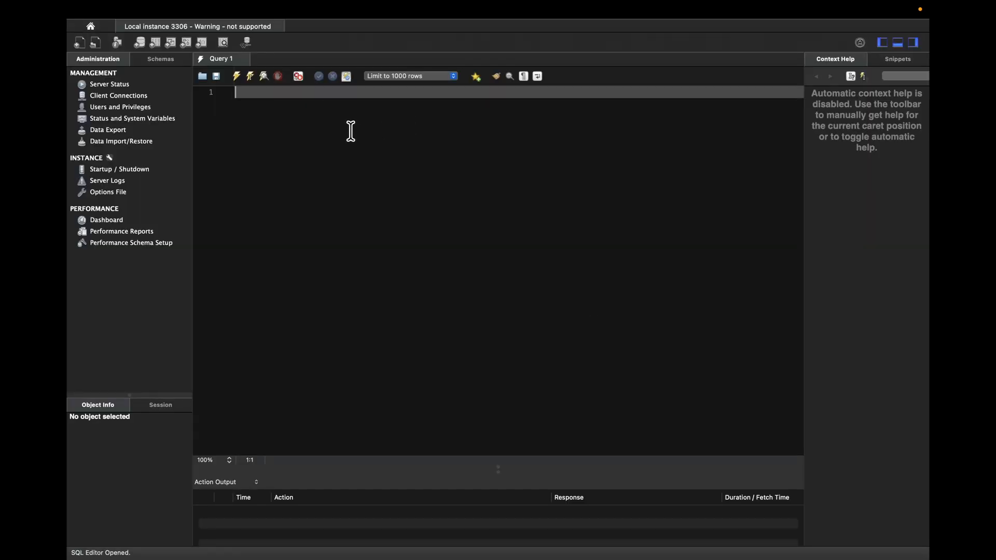
- Run the query SELECT VERSION(); in the SQL editor and widen the result column
type("SELECT VERSION();")
left_click(236, 76)
mouse_move(233, 211)
left_mouse_down()
mouse_move(263, 211)
mouse_move(246, 211)
left_mouse_up()
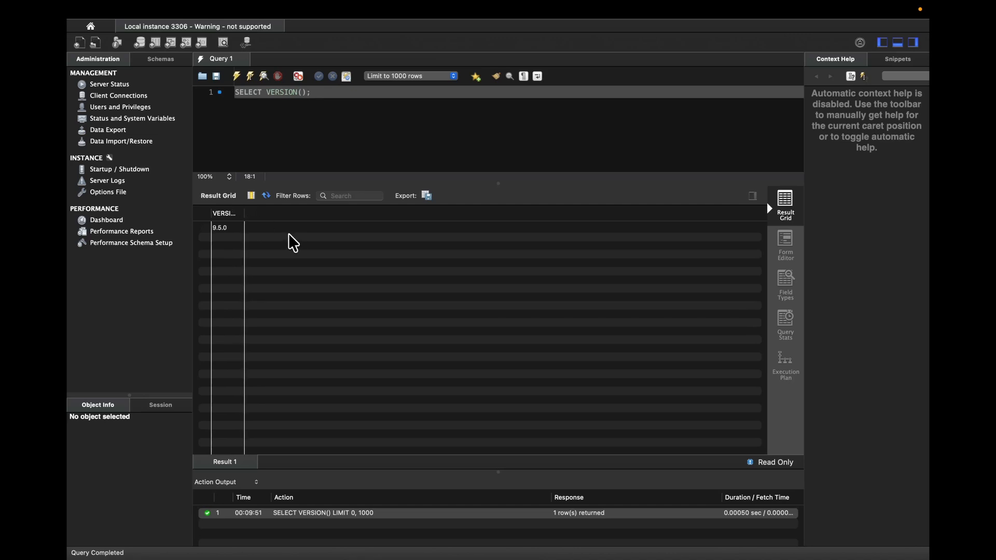
- Switch to Terminal and check the installed MySQL client version with mysql --version
key("super+space")
type("t")
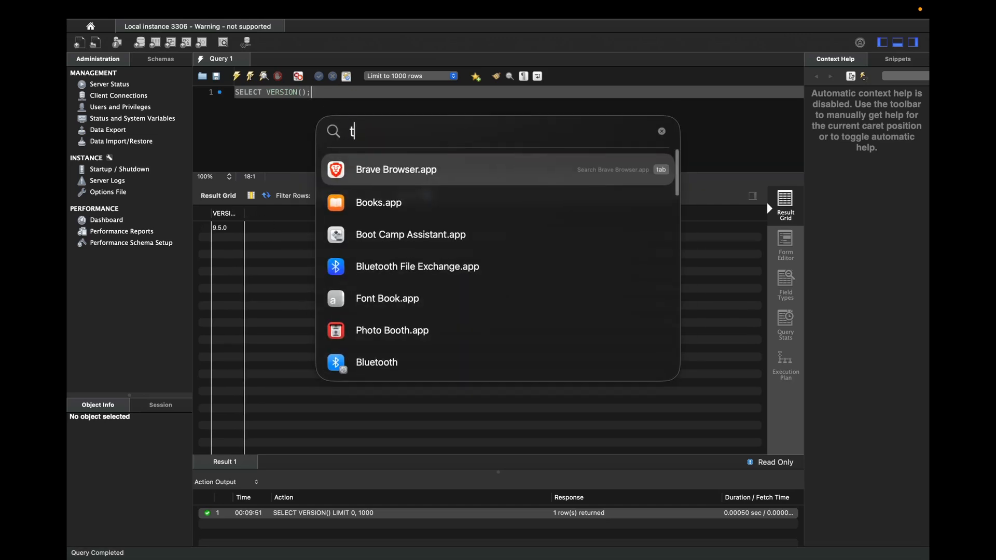
key("Return")
type("mysql --version")
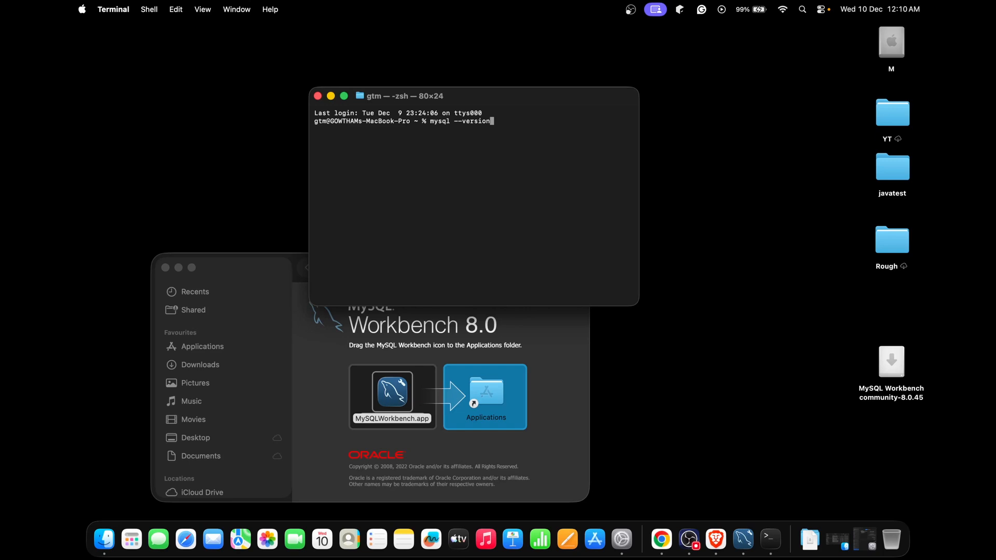
key("Return")
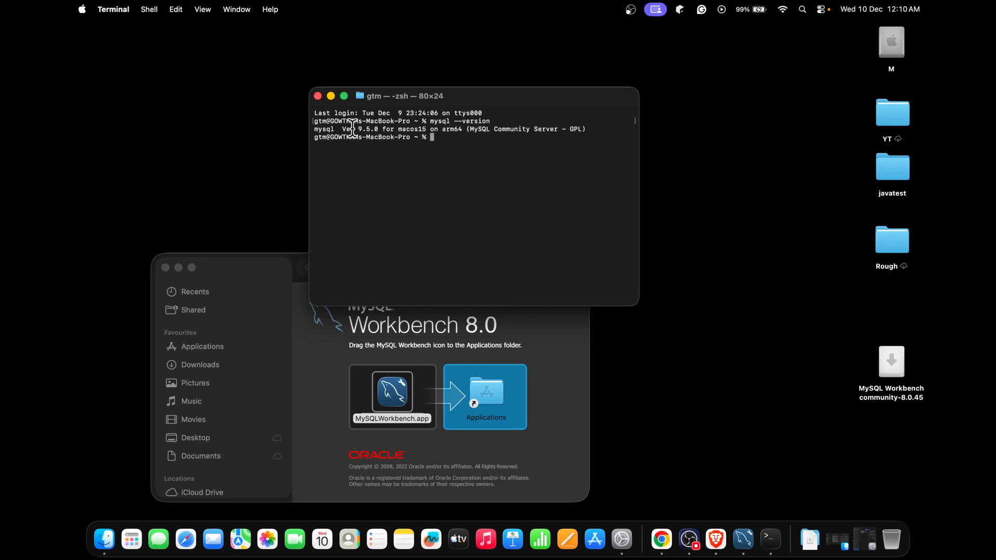